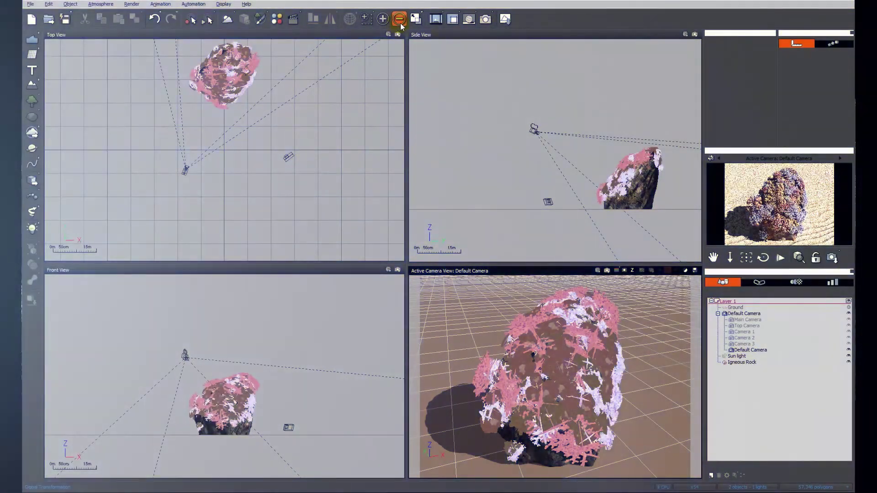
Review the earlier stacked underwater renders, then close the render display.
{"action": "left_click", "coordinate": [435, 18]}
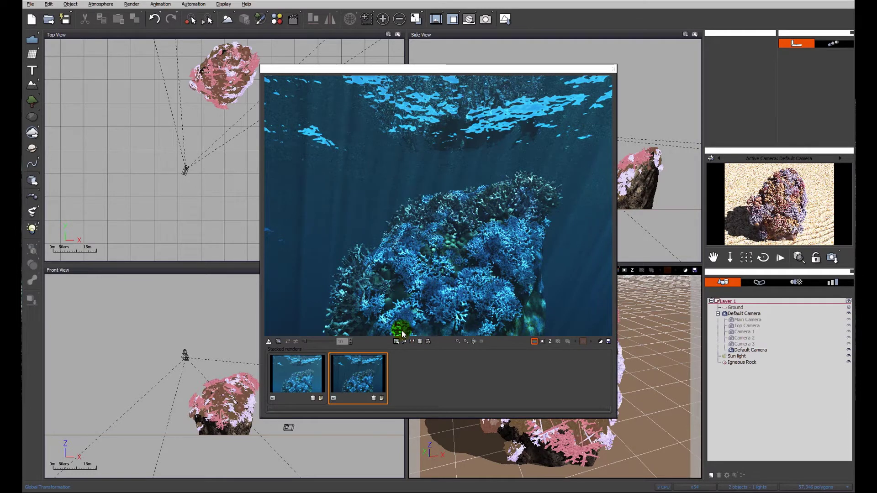
{"action": "left_click", "coordinate": [306, 377]}
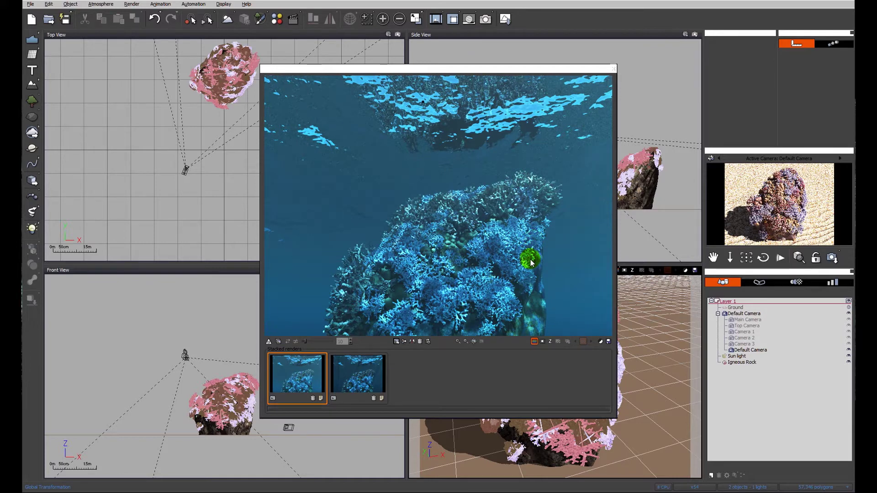
{"action": "left_click", "coordinate": [612, 69]}
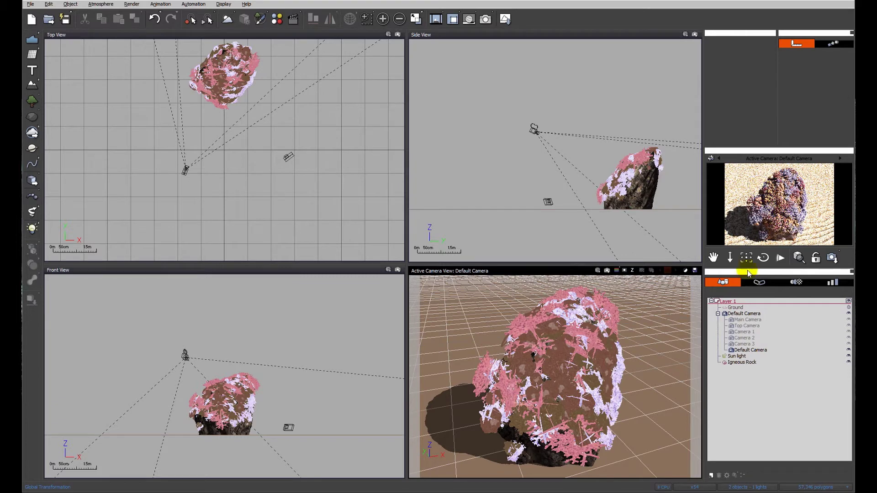
In the World Browser, set Main Camera as the active camera to frame the coral rock.
{"action": "left_click", "coordinate": [741, 313]}
{"action": "left_click", "coordinate": [736, 307]}
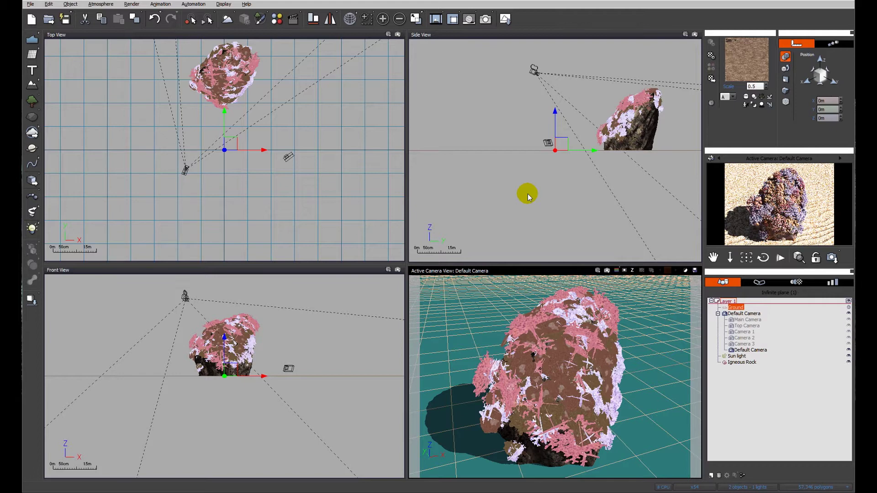
{"action": "left_click", "coordinate": [749, 362]}
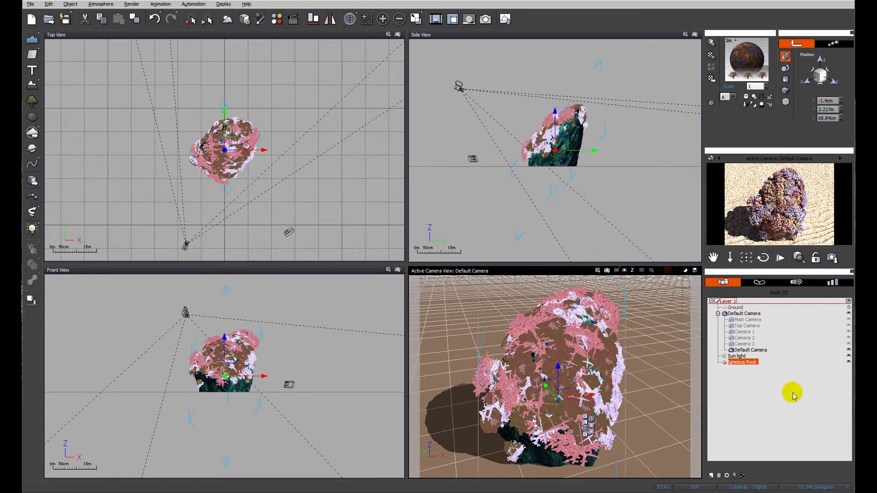
{"action": "left_click", "coordinate": [745, 320]}
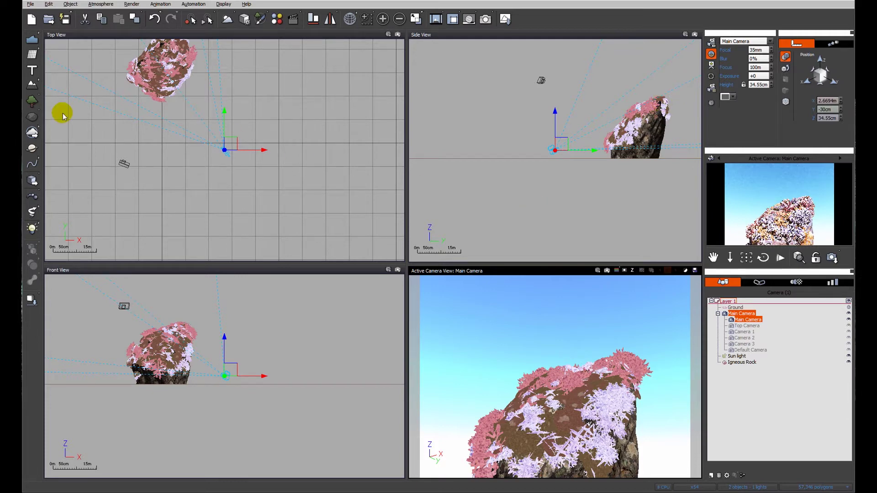
Add a sea plane and raise its surface above the coral rock in Side View.
{"action": "left_click", "coordinate": [32, 40]}
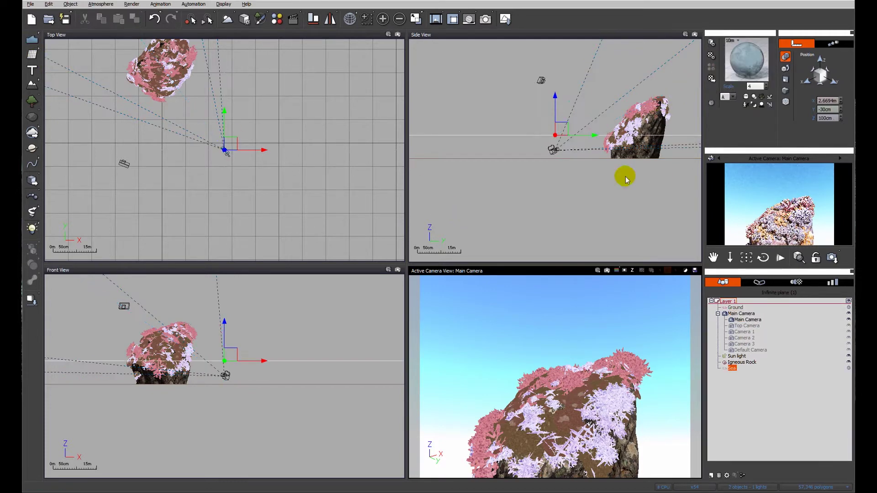
{"action": "right_click_drag", "start_coordinate": [557, 182], "coordinate": [559, 229]}
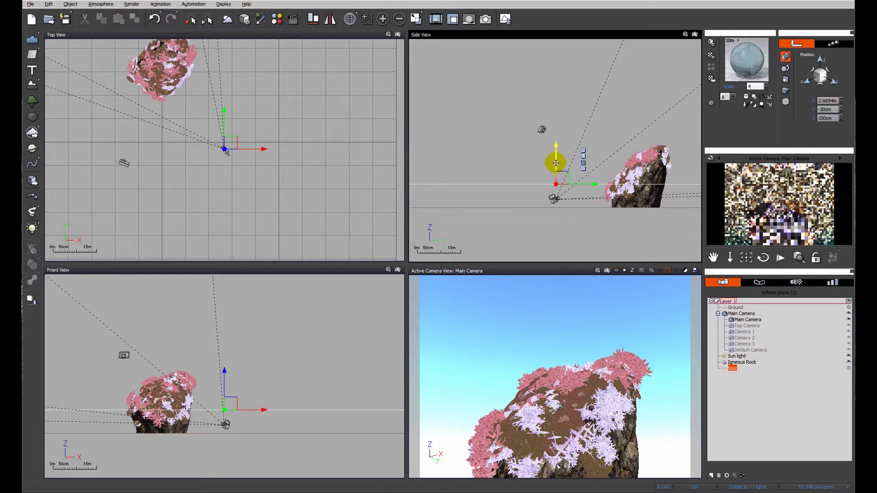
{"action": "left_click_drag", "start_coordinate": [556, 156], "coordinate": [557, 100]}
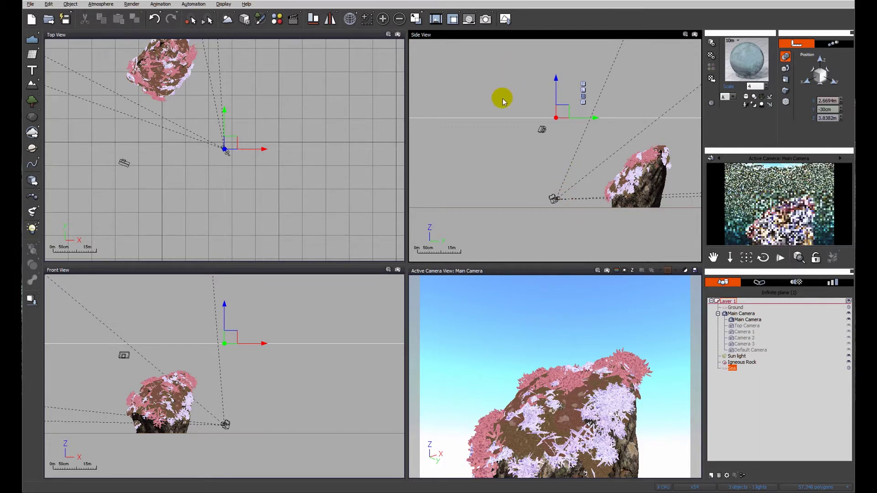
Run a quick test render from Render Options, stopping it early and closing the window.
{"action": "left_click", "coordinate": [485, 19]}
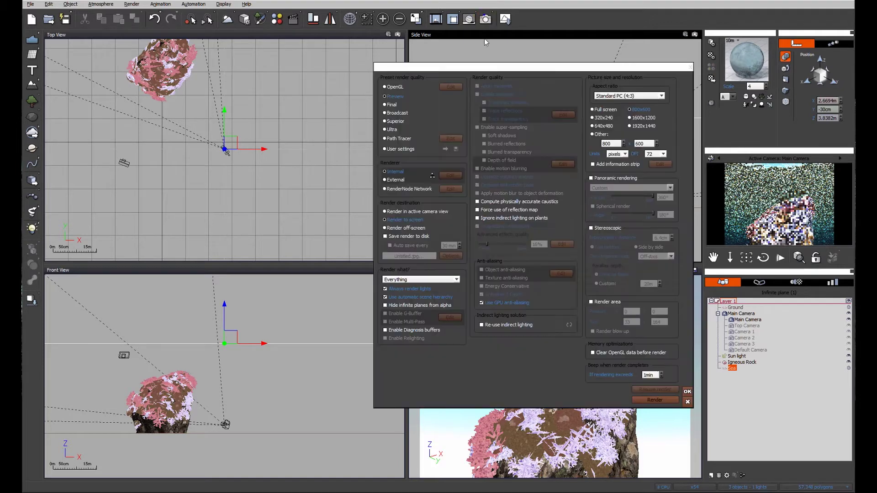
{"action": "left_click", "coordinate": [653, 399]}
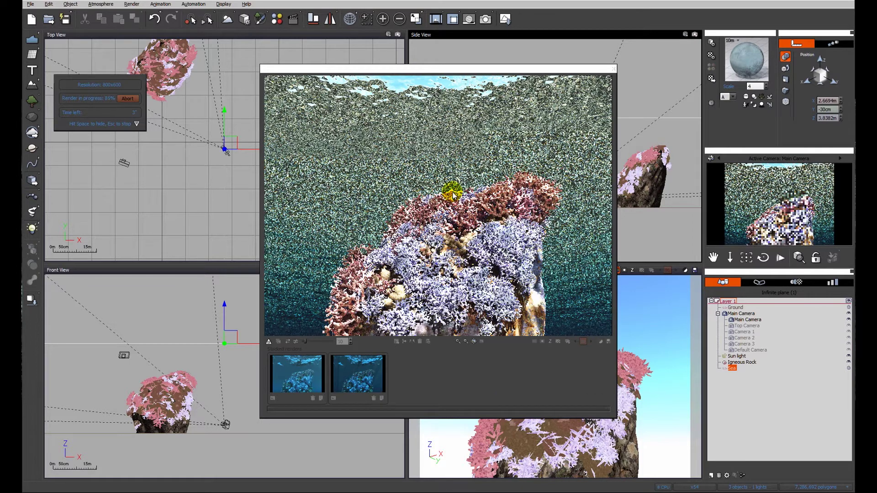
{"action": "key", "text": "Escape"}
{"action": "left_click", "coordinate": [613, 68]}
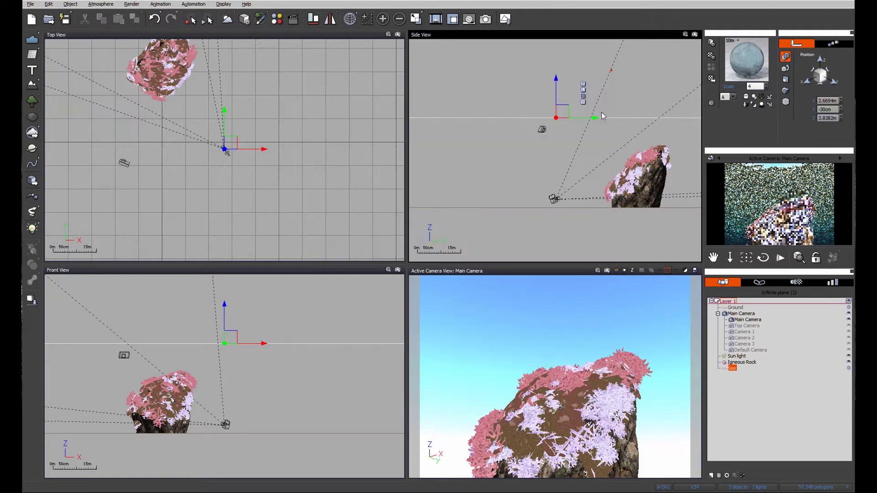
Edit the Physical Sea Water material and set its alpha boost to -100%.
{"action": "right_click", "coordinate": [756, 70]}
{"action": "left_click", "coordinate": [758, 60]}
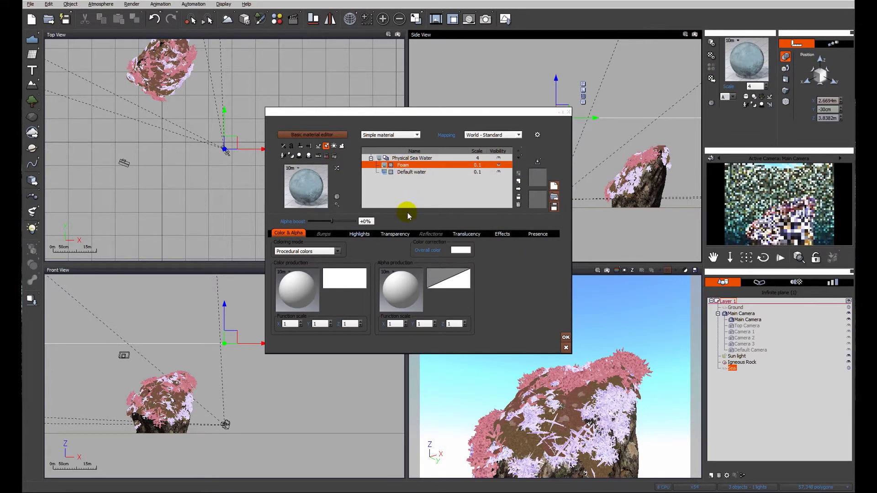
{"action": "left_click_drag", "start_coordinate": [333, 221], "coordinate": [289, 221]}
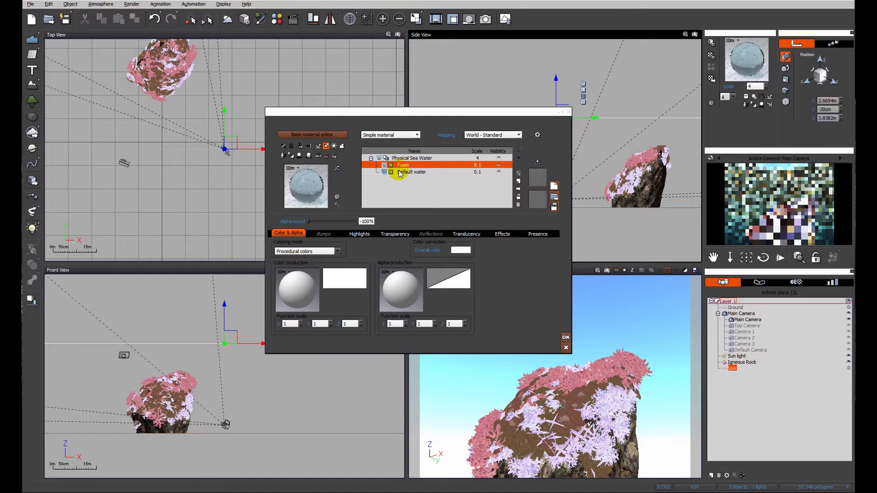
Select the Foam layer, then the Default water layer, in the material's layer list.
{"action": "left_click", "coordinate": [413, 166]}
{"action": "left_click", "coordinate": [412, 190]}
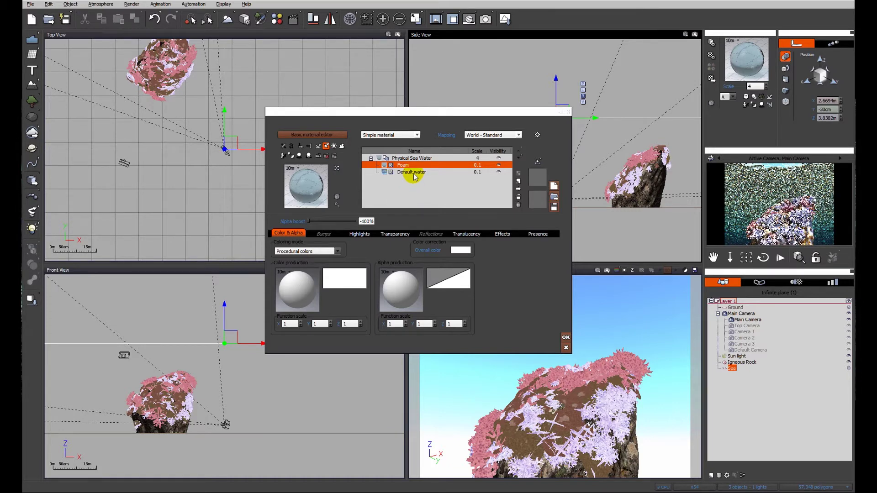
{"action": "left_click", "coordinate": [414, 176]}
Set the Default water layer's absorption mode to Fast ocean and its depth to 6.66m.
{"action": "left_click", "coordinate": [416, 234]}
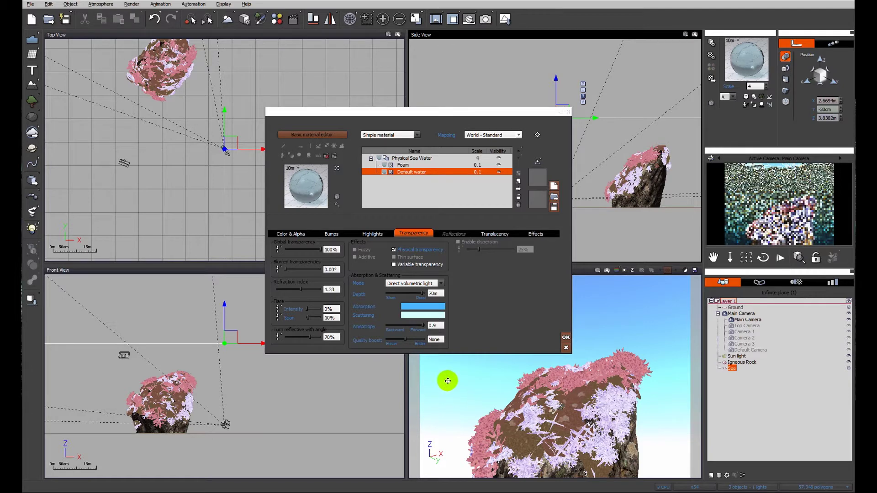
{"action": "left_click", "coordinate": [442, 283]}
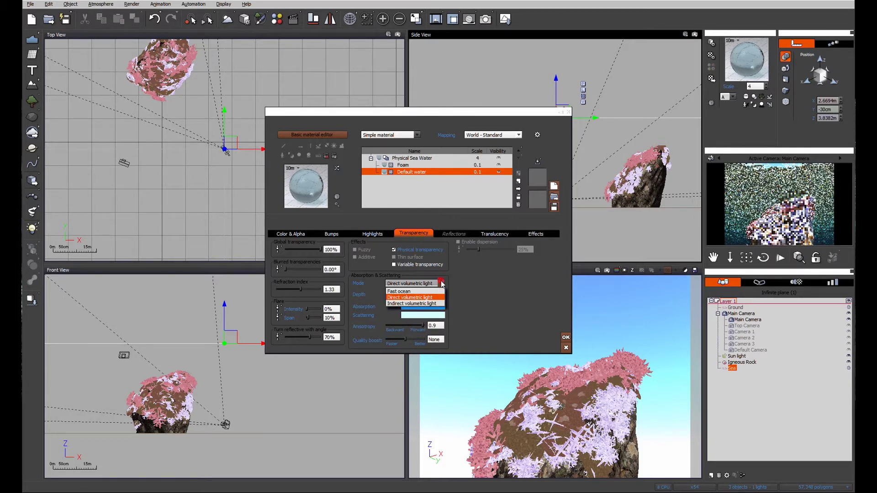
{"action": "left_click", "coordinate": [406, 293]}
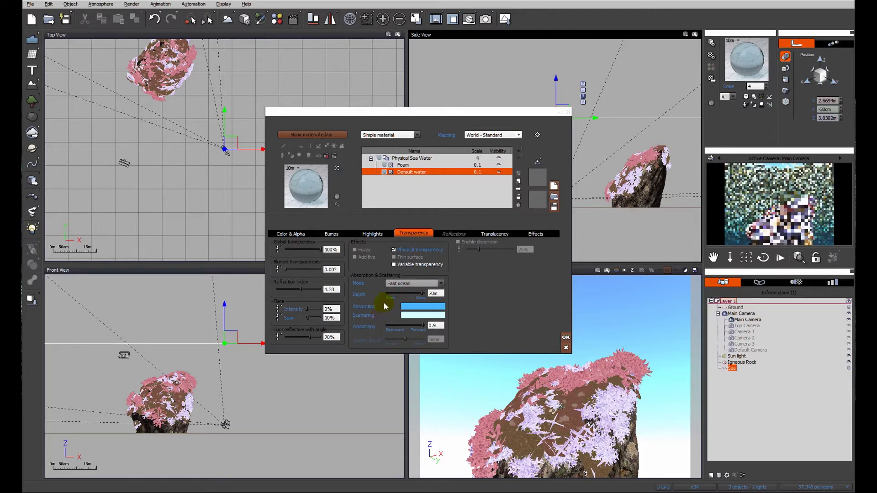
{"action": "left_click_drag", "start_coordinate": [396, 294], "coordinate": [422, 294]}
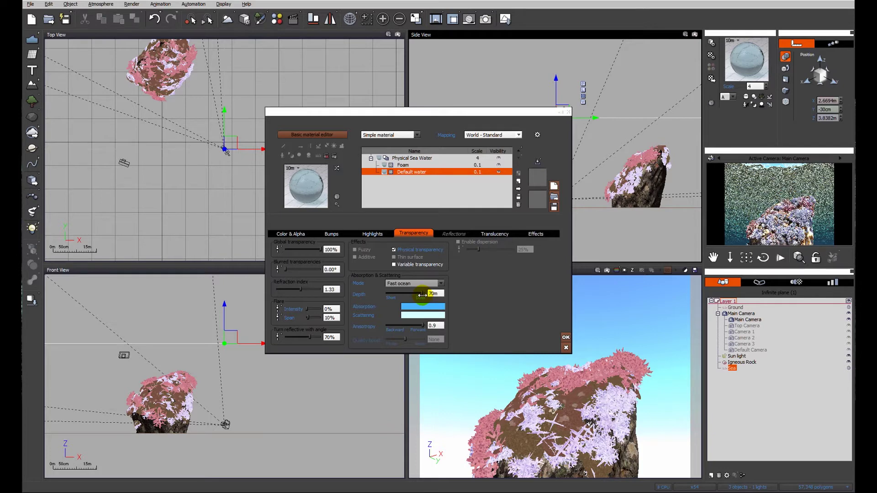
{"action": "left_click_drag", "start_coordinate": [421, 295], "coordinate": [404, 296]}
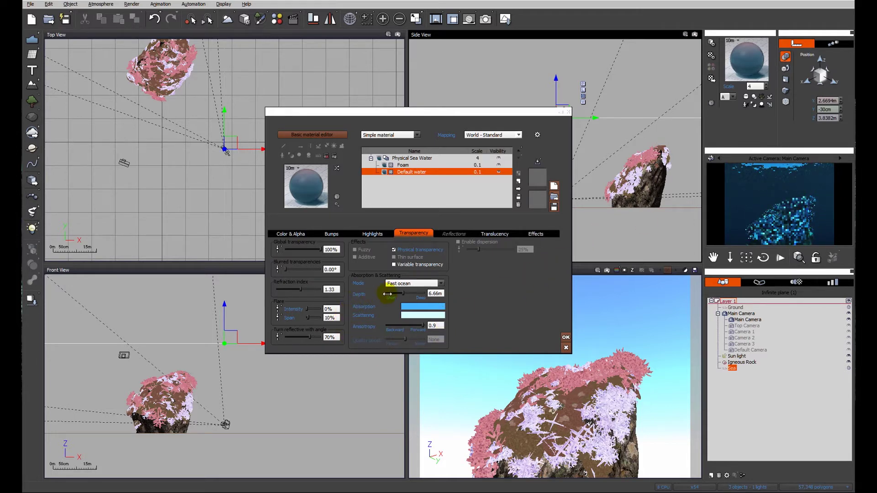
Set water depth to 8.43m and anisotropy to 0.56, then apply the sea material.
{"action": "left_click_drag", "start_coordinate": [406, 295], "coordinate": [406, 296]}
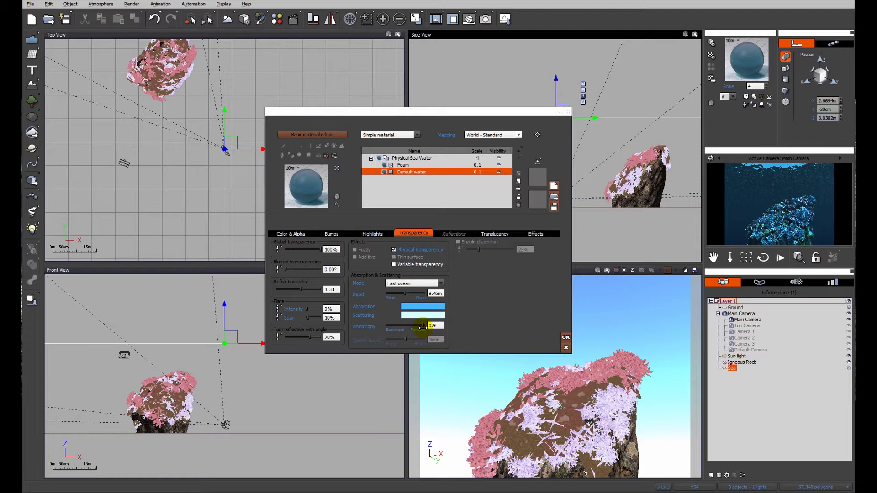
{"action": "left_click_drag", "start_coordinate": [422, 327], "coordinate": [417, 329]}
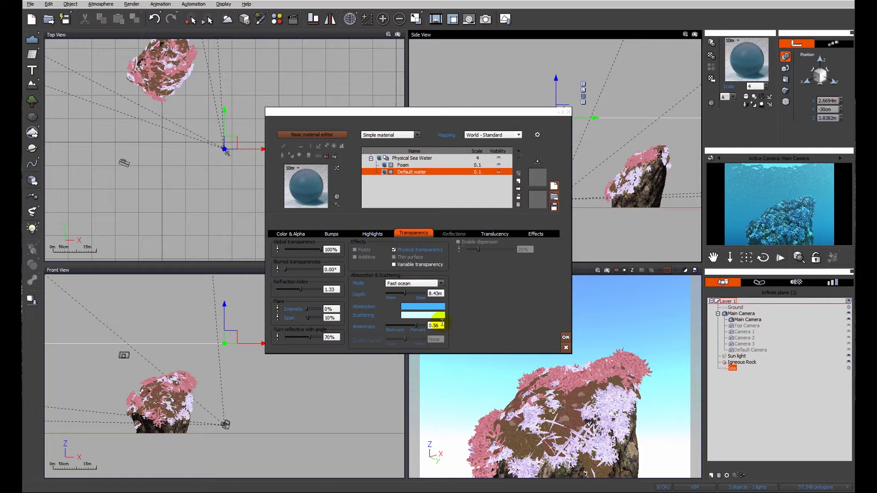
{"action": "left_click", "coordinate": [564, 337]}
Open the sea's Water Surface Options, enable Displaced water surface, and set overall agitation to 75%.
{"action": "left_click", "coordinate": [554, 399]}
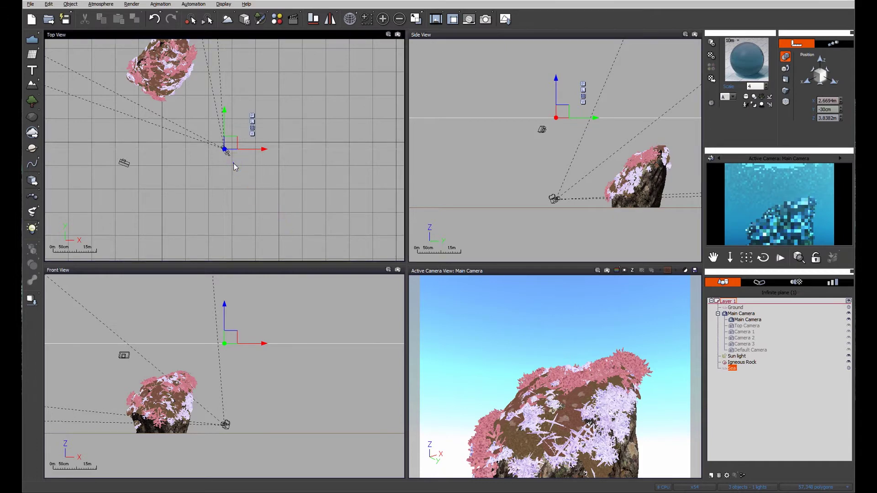
{"action": "right_click_drag", "start_coordinate": [233, 163], "coordinate": [278, 216]}
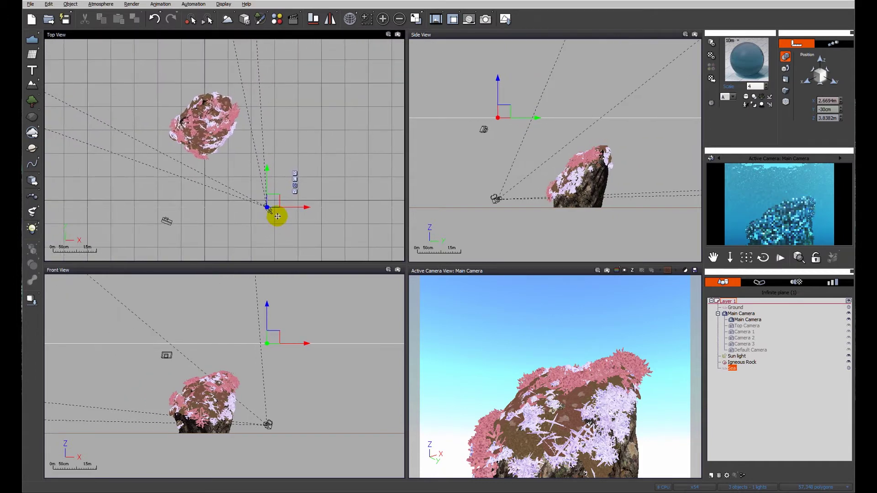
{"action": "double_click", "coordinate": [278, 217]}
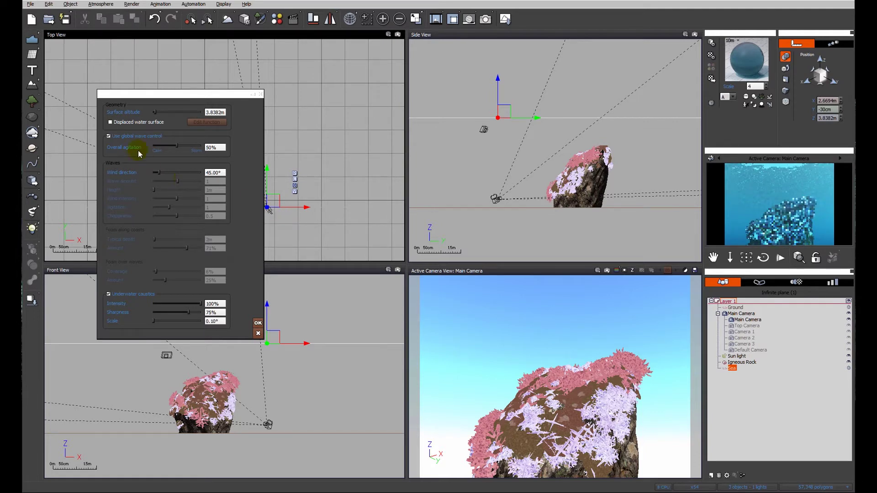
{"action": "left_click", "coordinate": [111, 123]}
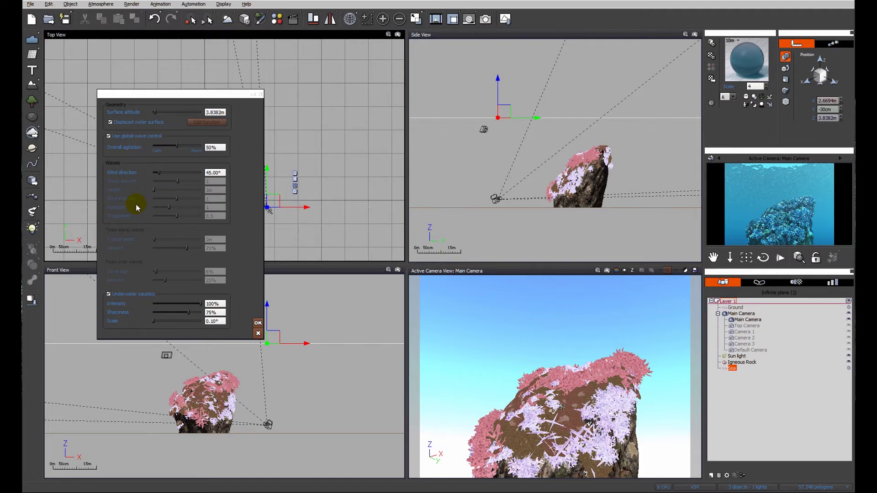
{"action": "left_click_drag", "start_coordinate": [176, 147], "coordinate": [189, 146]}
{"action": "left_click_drag", "start_coordinate": [188, 146], "coordinate": [188, 146]}
Toggle global wave control off and back on, then lower the sea surface to 2.8142m.
{"action": "left_click", "coordinate": [109, 135]}
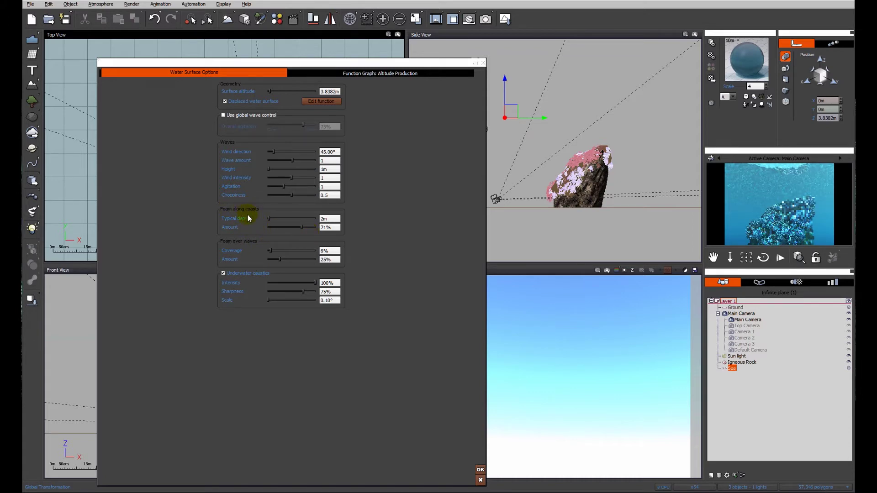
{"action": "left_click", "coordinate": [223, 115]}
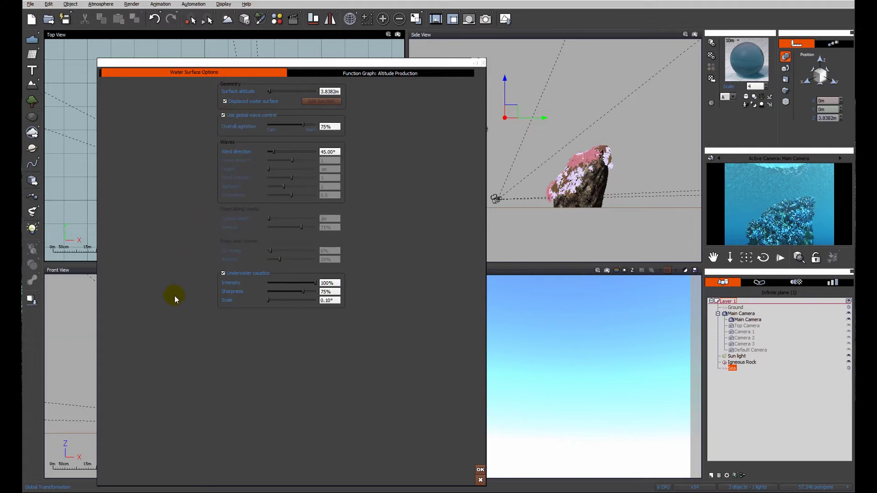
{"action": "right_click_drag", "start_coordinate": [538, 147], "coordinate": [576, 189]}
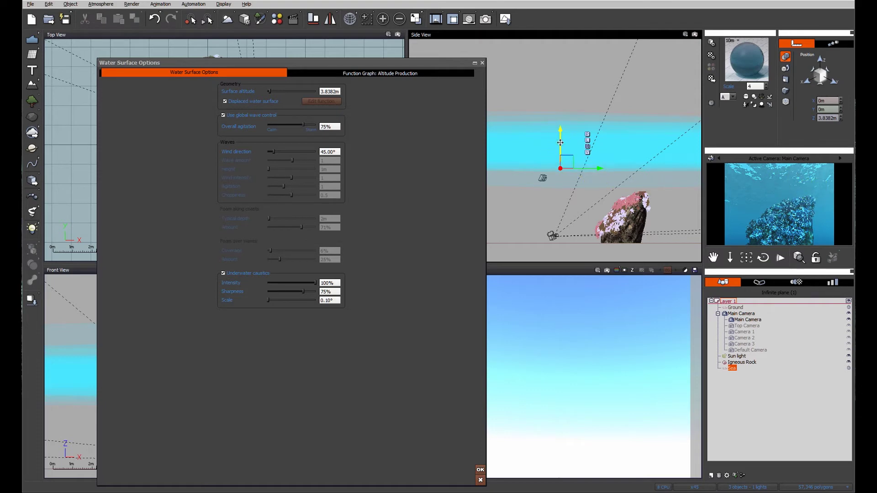
{"action": "left_click_drag", "start_coordinate": [560, 143], "coordinate": [560, 166]}
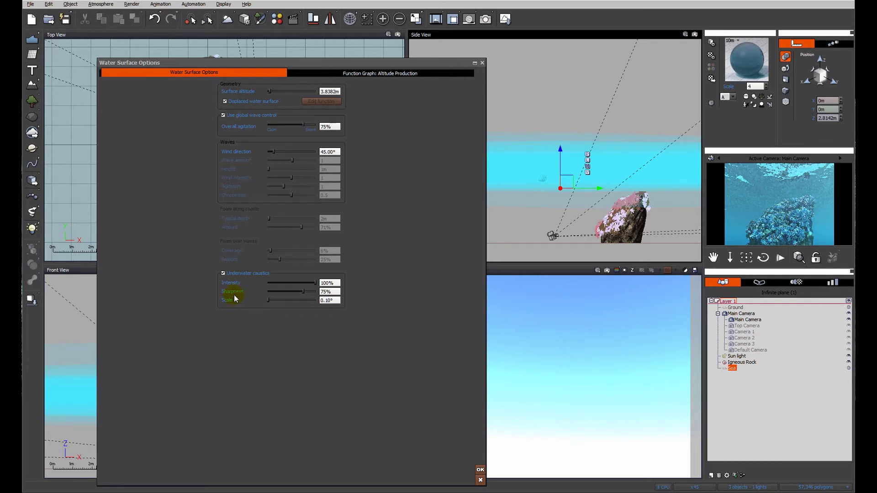
Re-enable underwater caustics and set their scale to 0.15° and sharpness to 100%.
{"action": "left_click", "coordinate": [223, 273]}
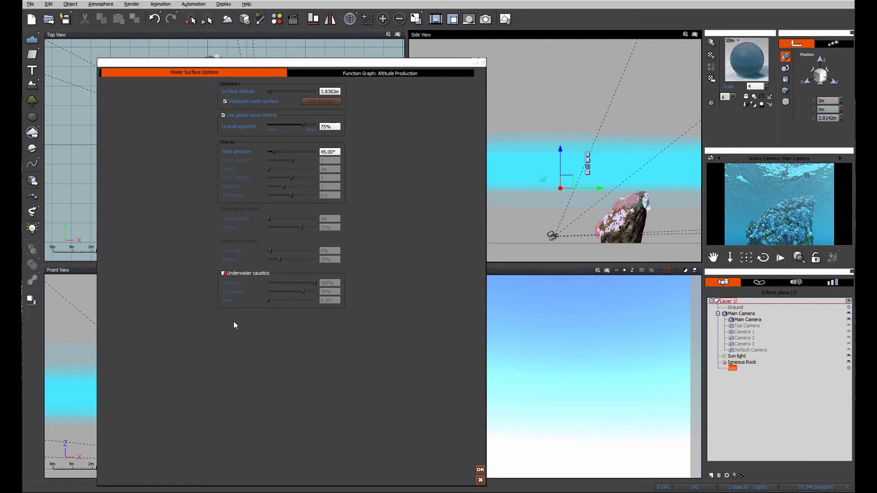
{"action": "left_click", "coordinate": [223, 273]}
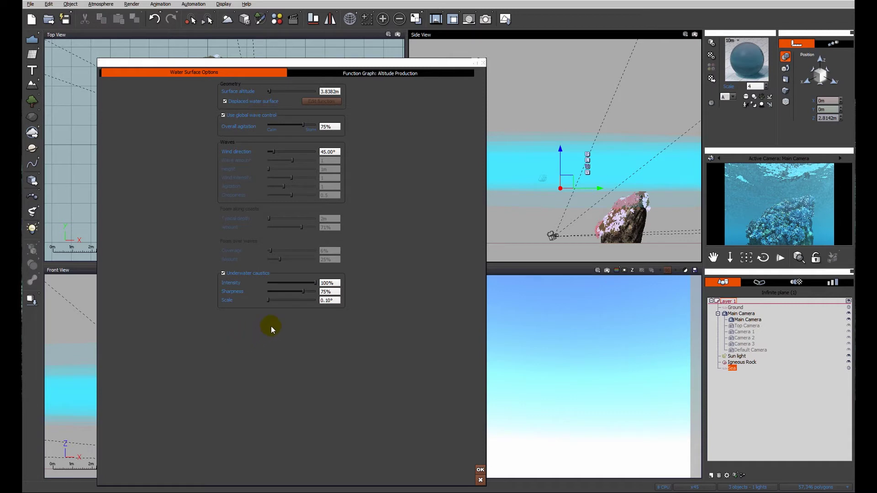
{"action": "left_click_drag", "start_coordinate": [269, 301], "coordinate": [271, 302]}
{"action": "left_click_drag", "start_coordinate": [305, 293], "coordinate": [371, 377]}
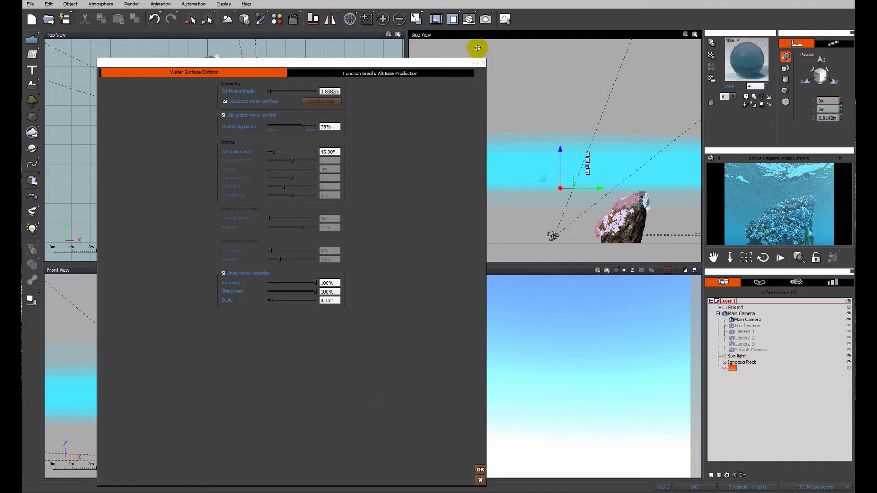
Render the Main Camera view of the coral rock beneath the rippling sea surface.
{"action": "left_click", "coordinate": [484, 18]}
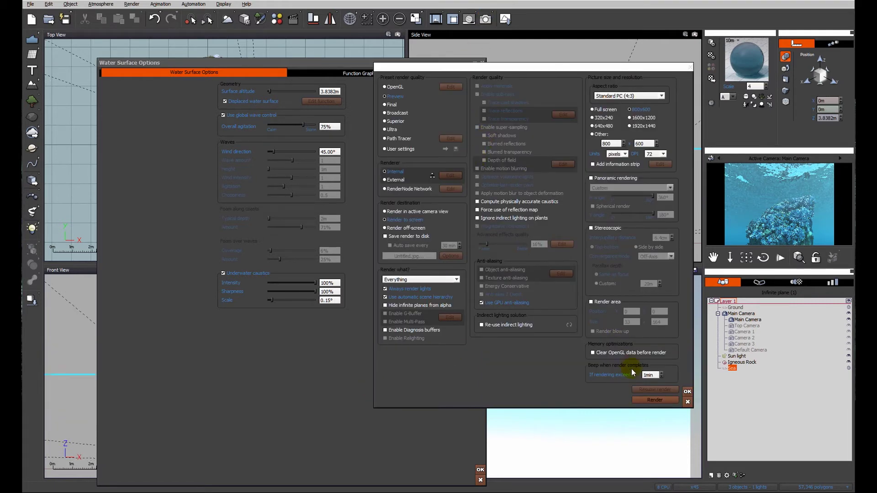
{"action": "left_click", "coordinate": [654, 400]}
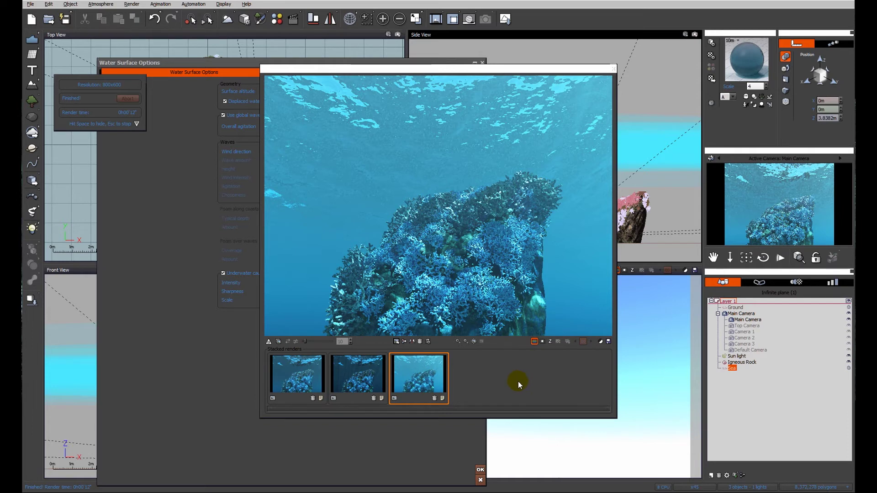
Close the finished render and confirm the Water Surface Options with OK.
{"action": "left_click", "coordinate": [612, 69]}
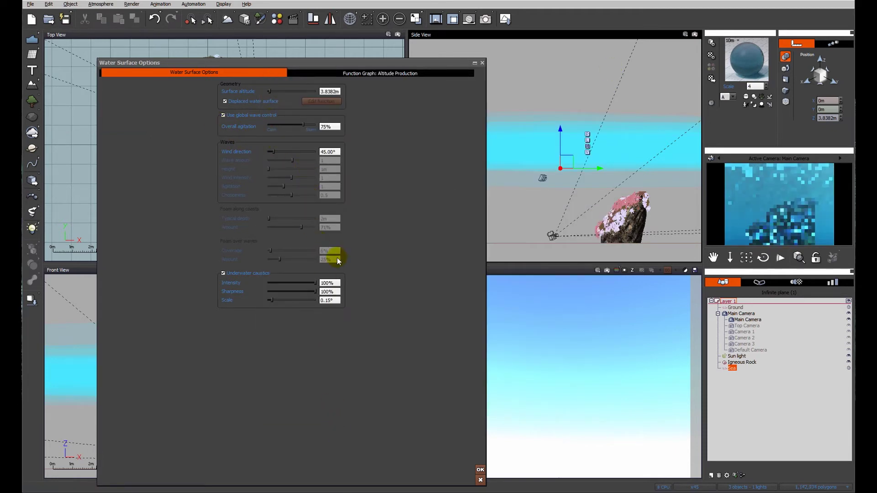
{"action": "left_click", "coordinate": [570, 122]}
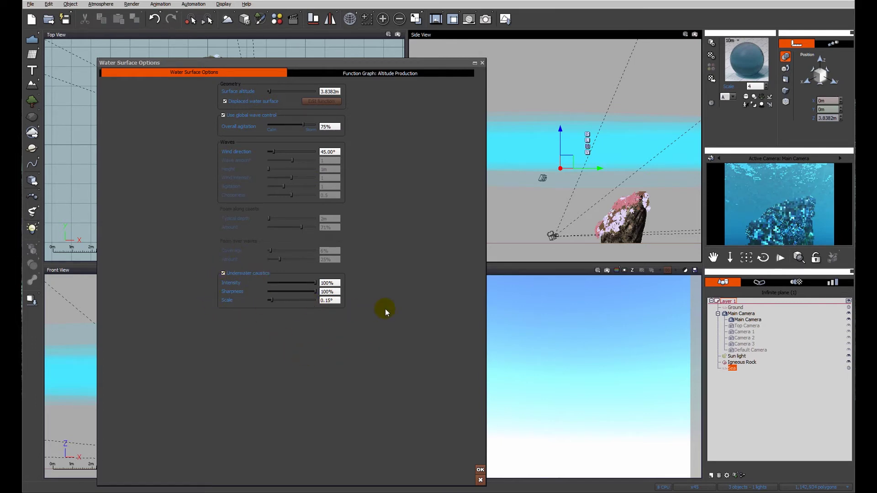
{"action": "left_click", "coordinate": [480, 469]}
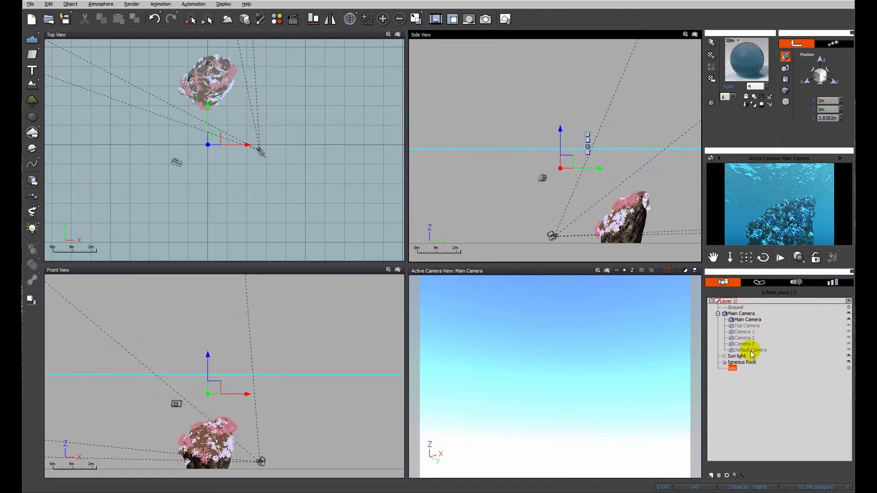
Make the Default Camera the active camera and render its view of the coral rock.
{"action": "left_click", "coordinate": [750, 349]}
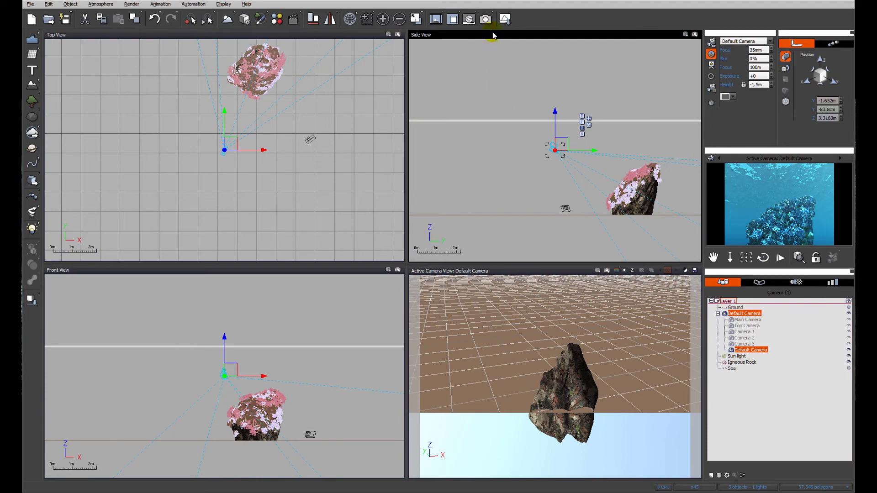
{"action": "left_click", "coordinate": [485, 19]}
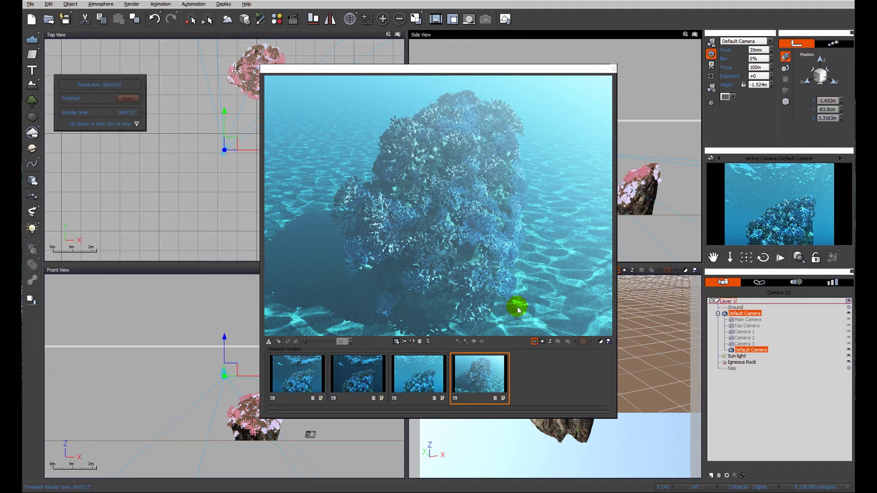
Close the finished render and lower the Sea's underwater caustics sharpness to 75%.
{"action": "left_click", "coordinate": [613, 69]}
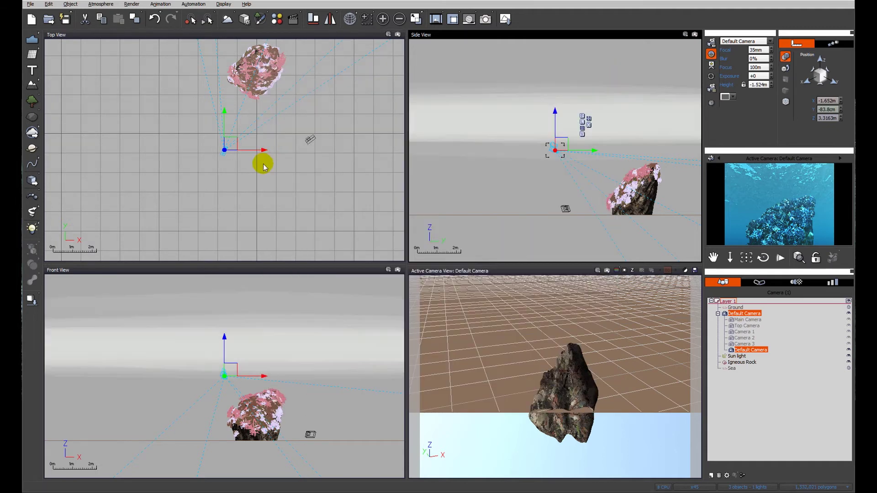
{"action": "left_click", "coordinate": [263, 167]}
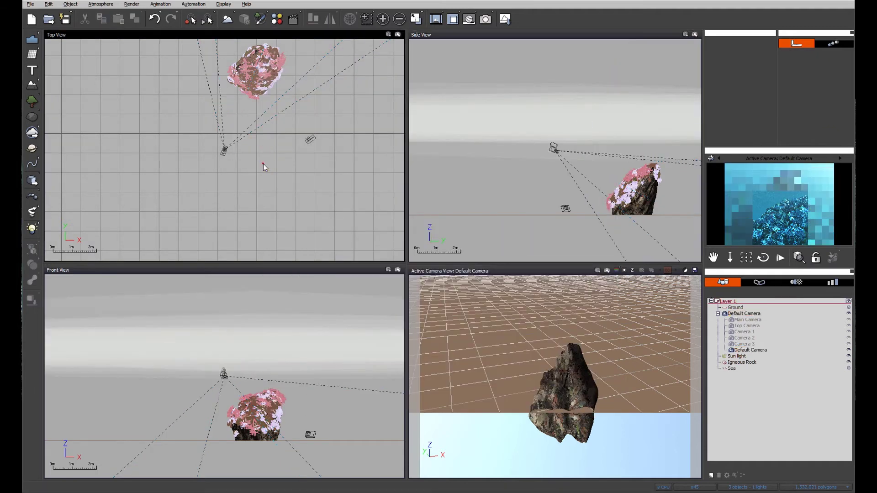
{"action": "left_click", "coordinate": [732, 368]}
{"action": "double_click", "coordinate": [283, 182]}
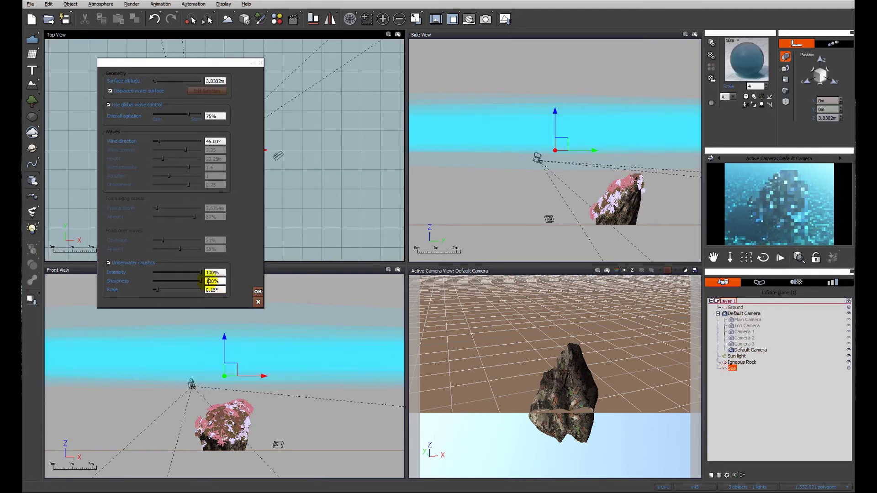
{"action": "left_click_drag", "start_coordinate": [201, 281], "coordinate": [189, 282]}
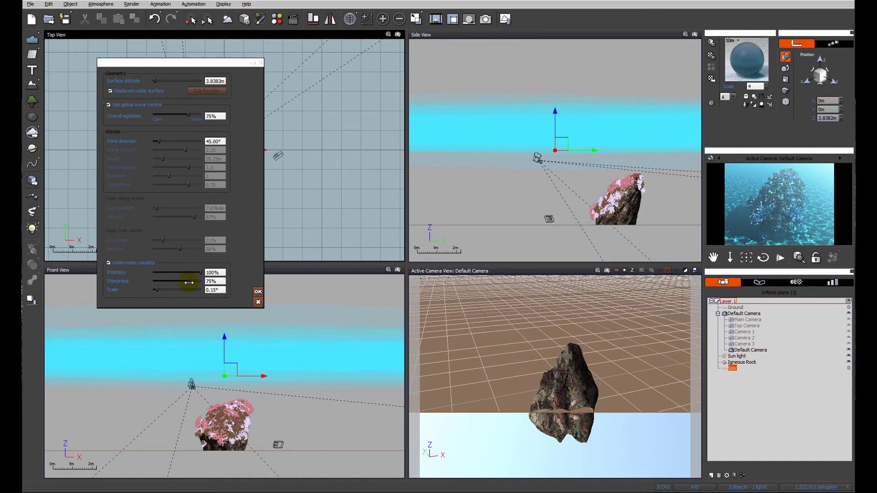
{"action": "left_click", "coordinate": [259, 292]}
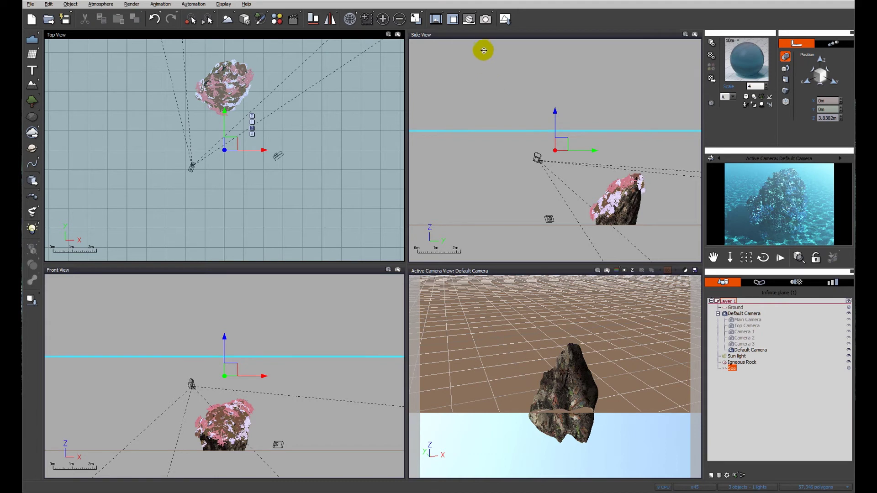
Render the softened-caustics scene and compare it against the first, second and third stacked renders.
{"action": "left_click", "coordinate": [485, 19]}
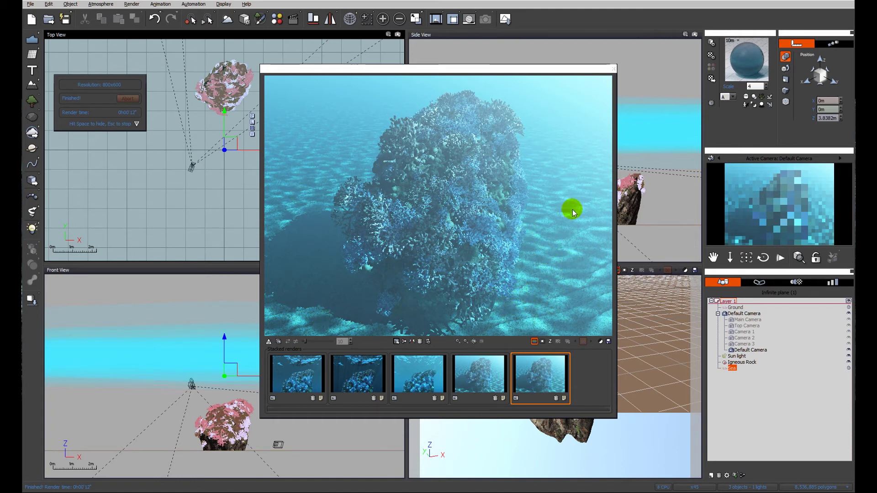
{"action": "left_click", "coordinate": [278, 341]}
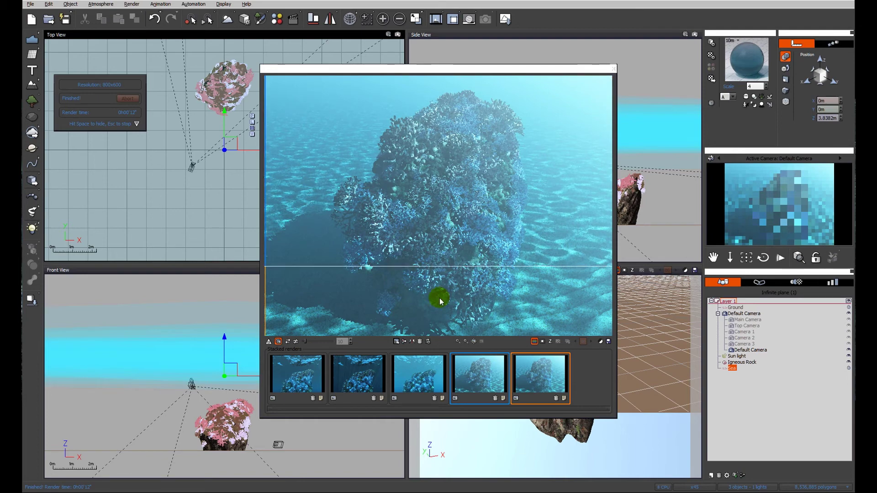
{"action": "left_click", "coordinate": [421, 374]}
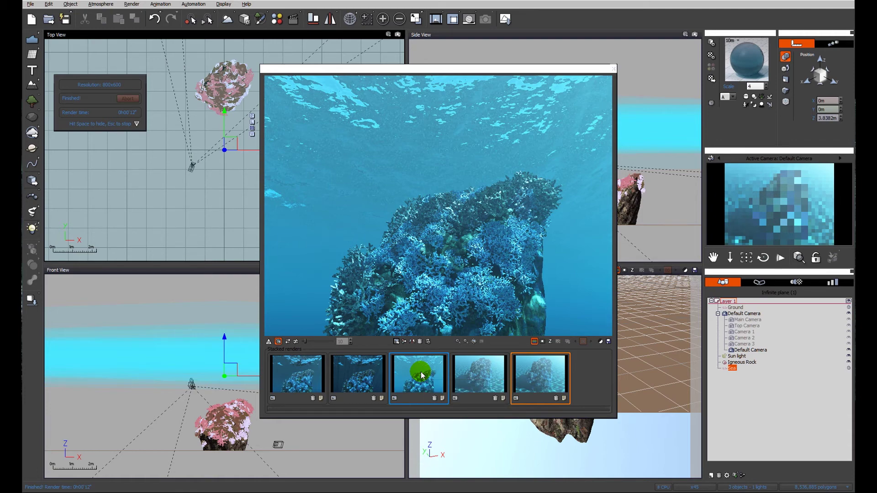
{"action": "left_click", "coordinate": [789, 241]}
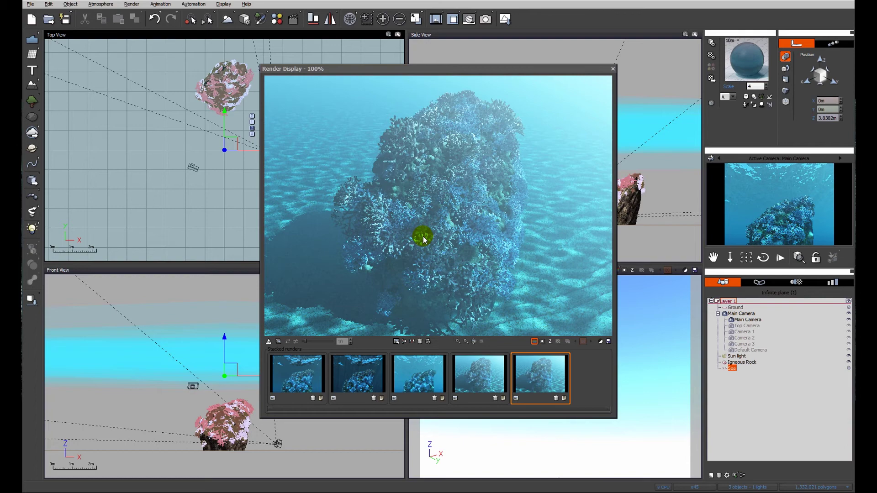
{"action": "left_click", "coordinate": [304, 377]}
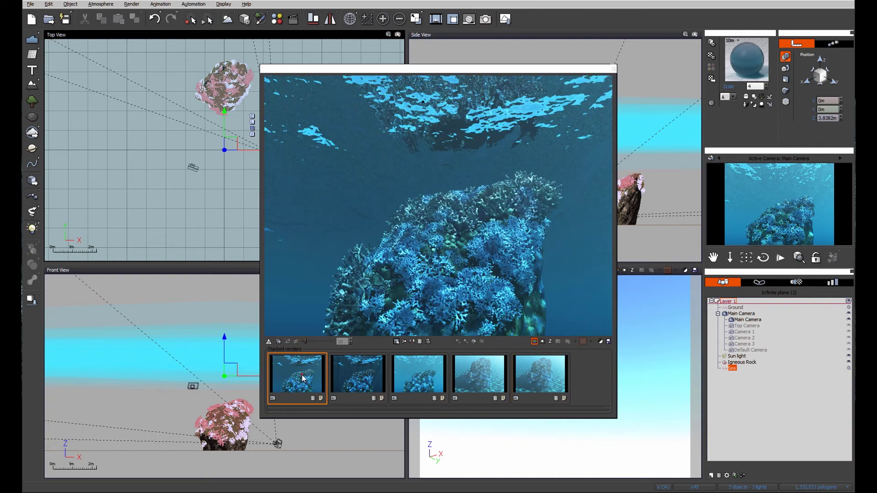
{"action": "left_click", "coordinate": [352, 379]}
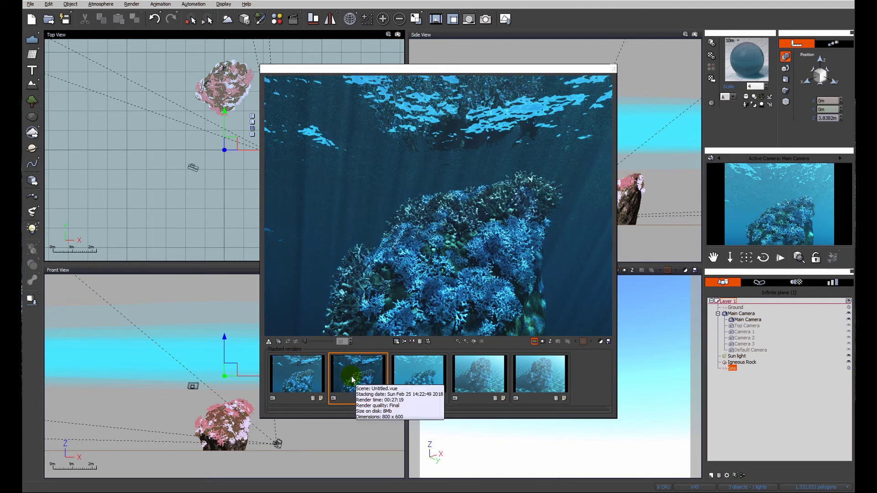
{"action": "left_click", "coordinate": [613, 68]}
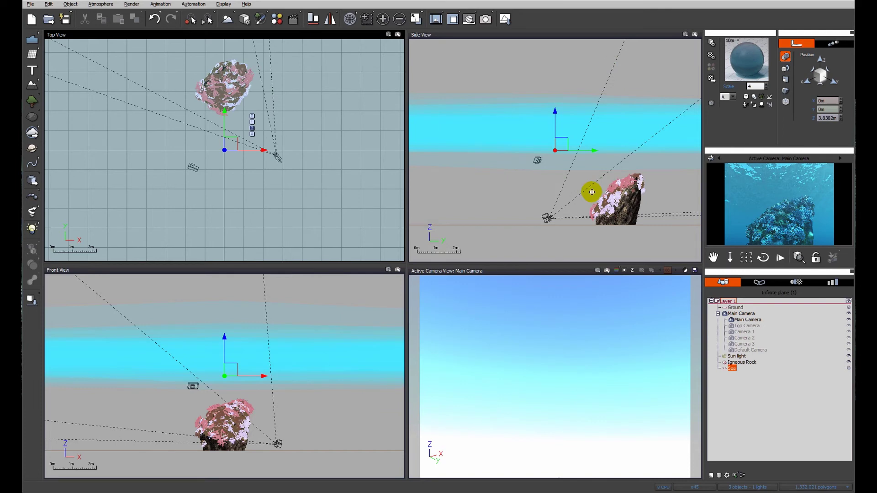
Set the Default water material's absorption and scattering mode to Direct volumetric light.
{"action": "right_click", "coordinate": [742, 46]}
{"action": "left_click", "coordinate": [758, 64]}
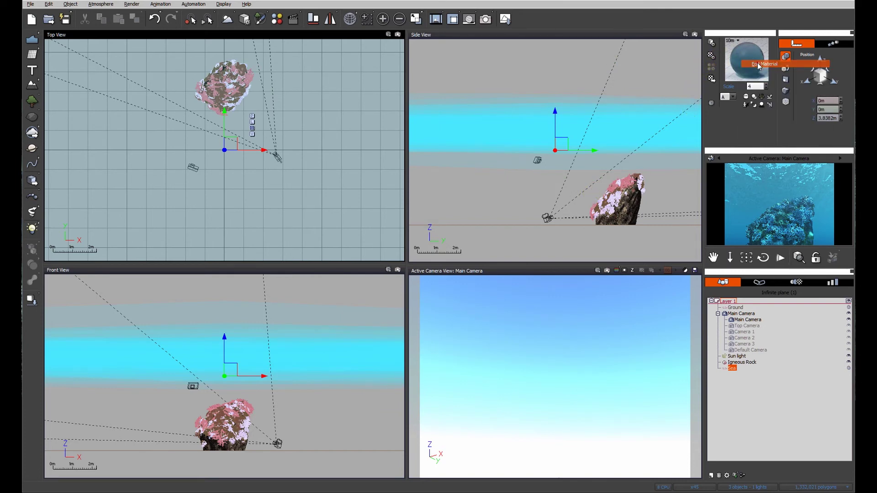
{"action": "left_click", "coordinate": [406, 172]}
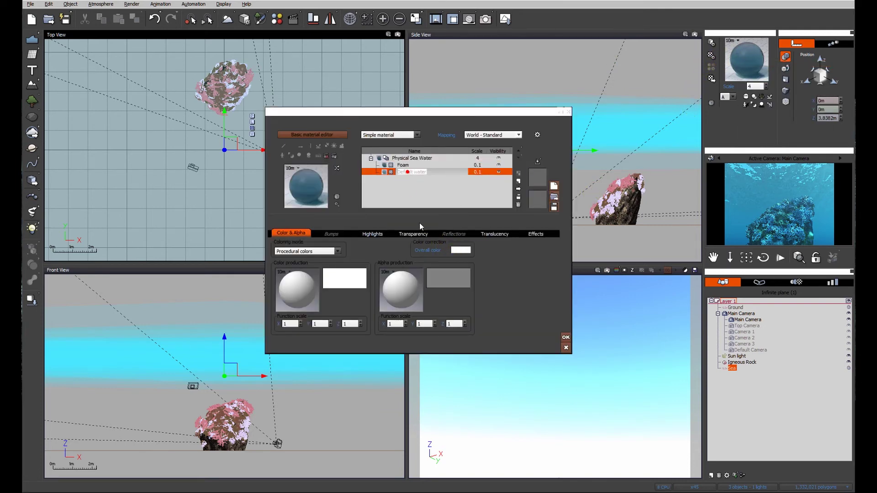
{"action": "left_click", "coordinate": [414, 233]}
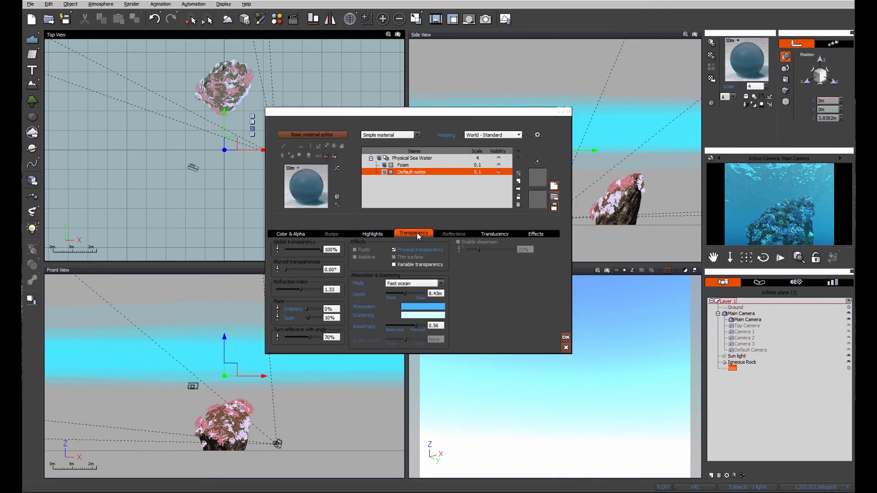
{"action": "left_click", "coordinate": [440, 284]}
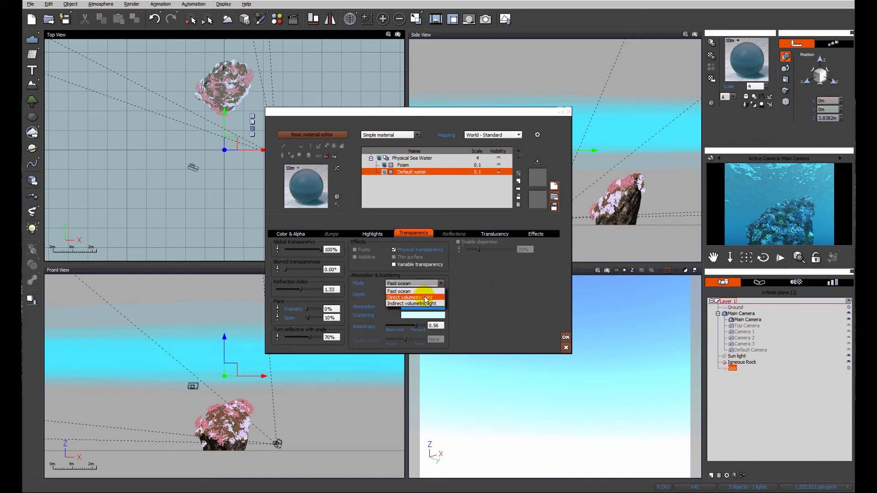
{"action": "left_click", "coordinate": [425, 298]}
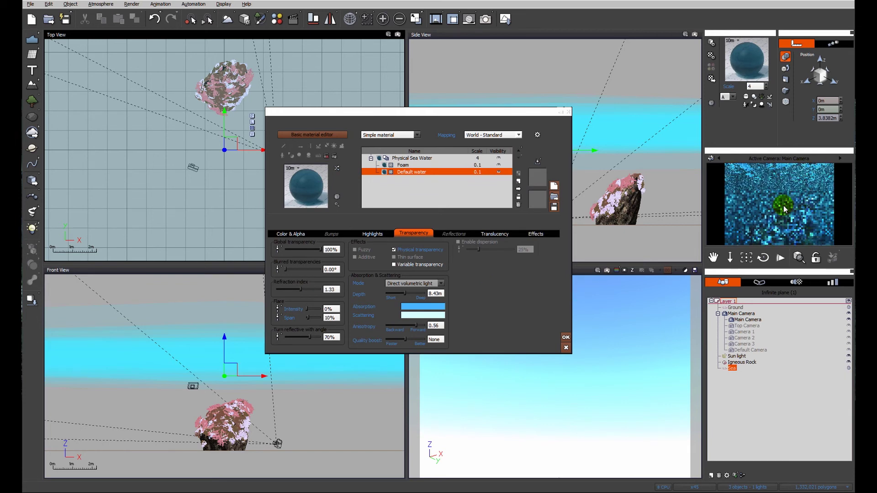
{"action": "left_click", "coordinate": [436, 19]}
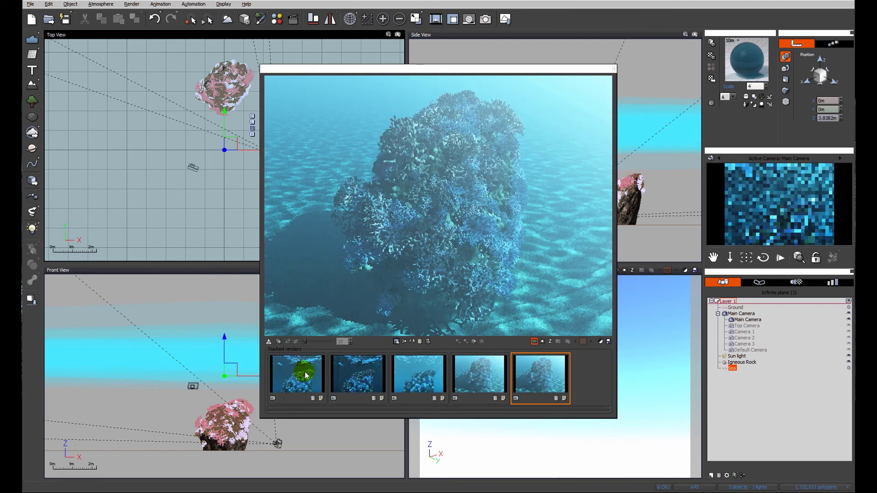
View the second stacked caustics render for comparison, then close the render display.
{"action": "left_click", "coordinate": [340, 373]}
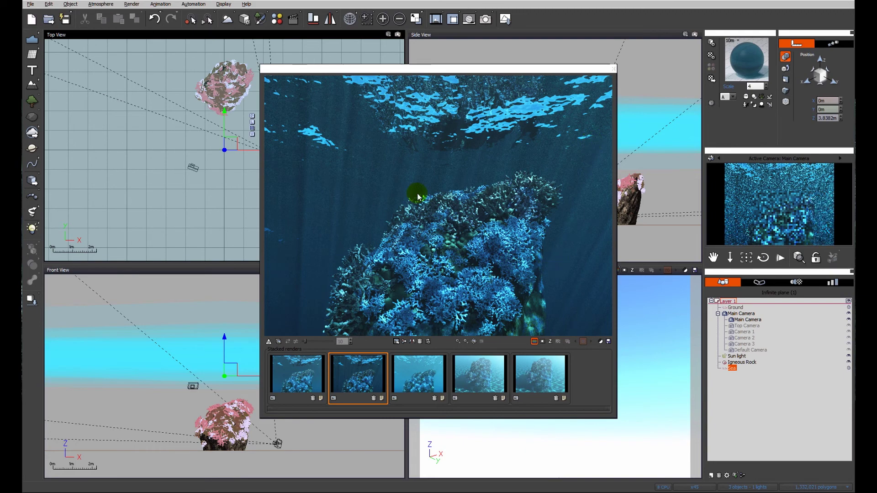
{"action": "left_click", "coordinate": [613, 69]}
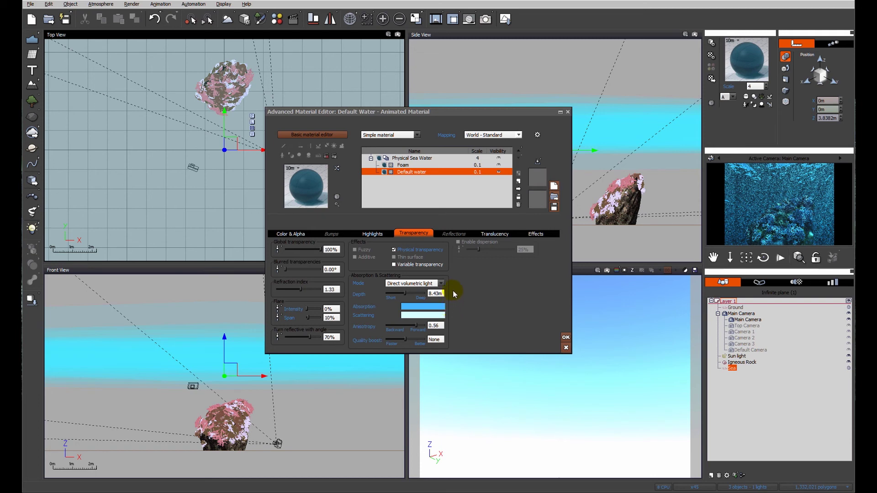
Raise the Default water's volumetric Quality boost from None to +4 and reopen the render stack.
{"action": "left_click", "coordinate": [490, 234]}
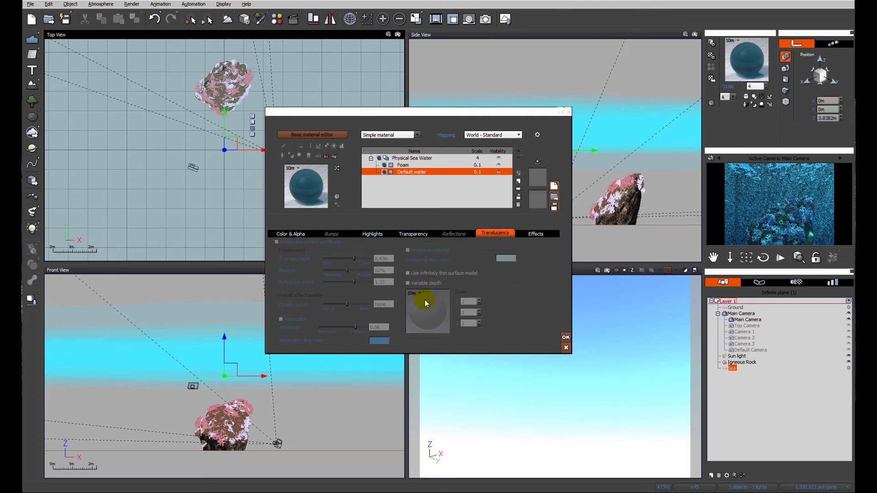
{"action": "left_click", "coordinate": [404, 234]}
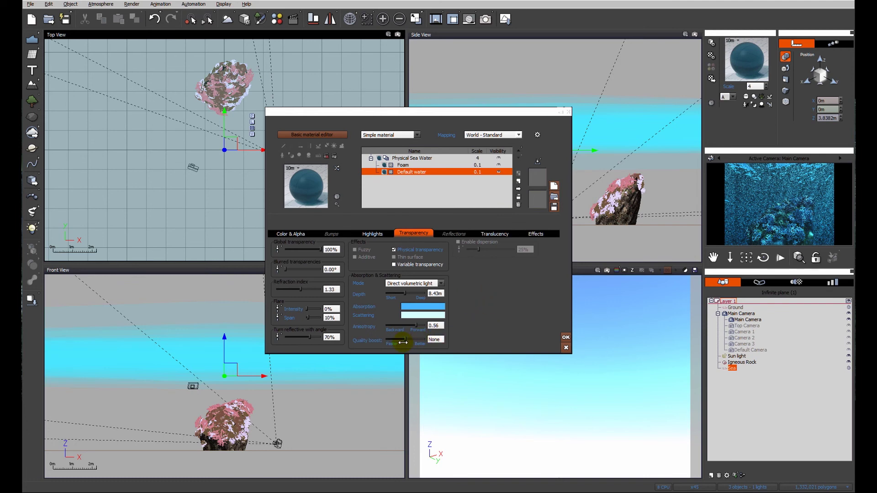
{"action": "left_click_drag", "start_coordinate": [403, 340], "coordinate": [434, 338]}
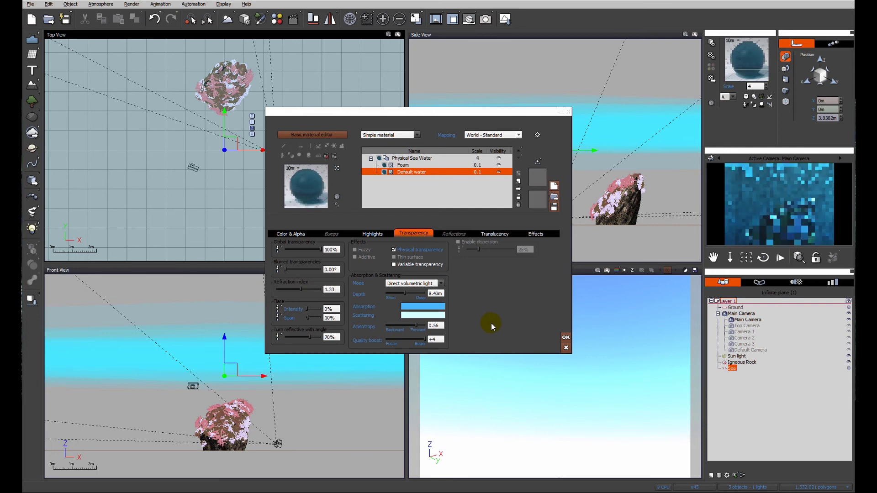
{"action": "left_click", "coordinate": [436, 19]}
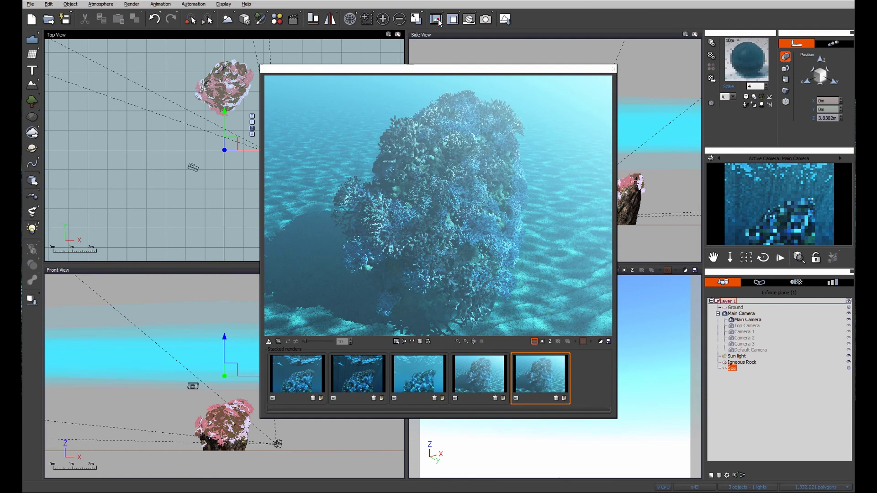
Review the second stacked underwater render again, then close the render display.
{"action": "left_click", "coordinate": [358, 372]}
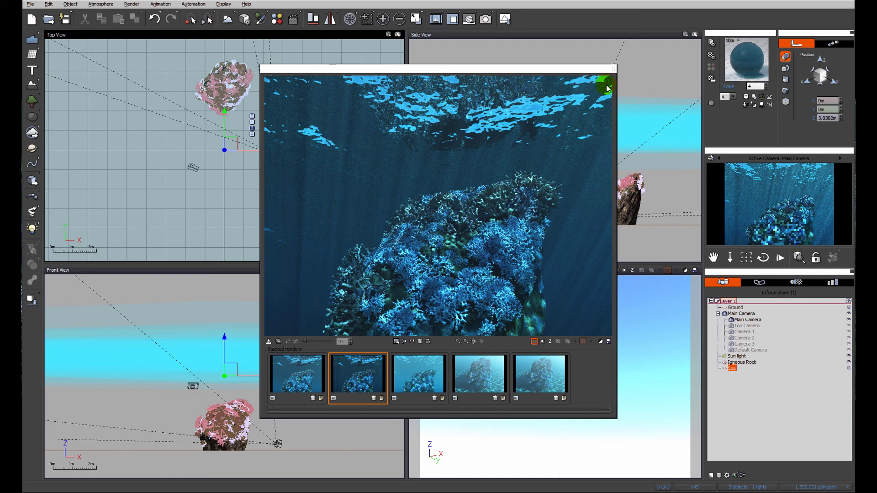
{"action": "left_click", "coordinate": [613, 69]}
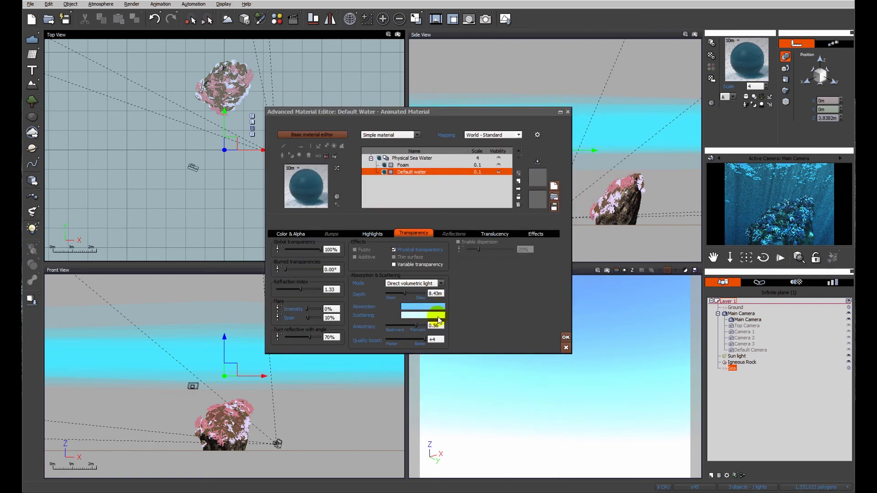
Enter 8 in the water's Quality boost field, raising it from +4 to +8.
{"action": "left_click", "coordinate": [436, 339]}
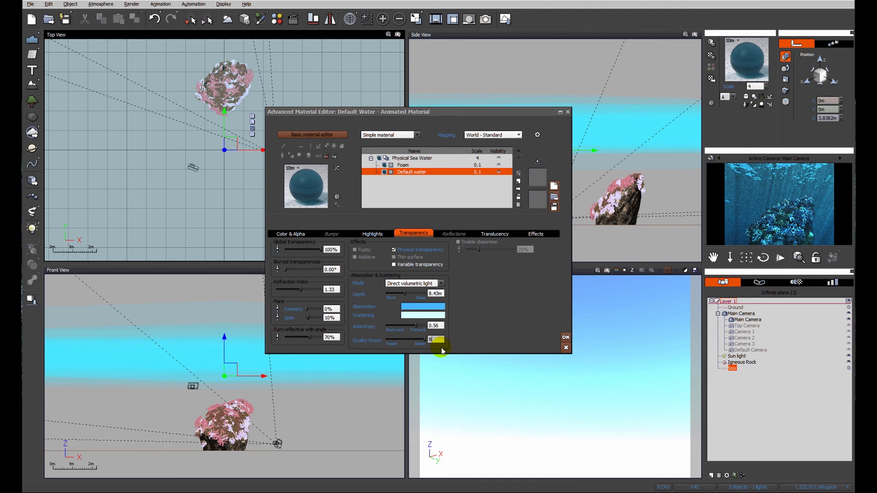
{"action": "type", "text": "8"}
{"action": "left_click", "coordinate": [495, 292]}
{"action": "left_click", "coordinate": [495, 292]}
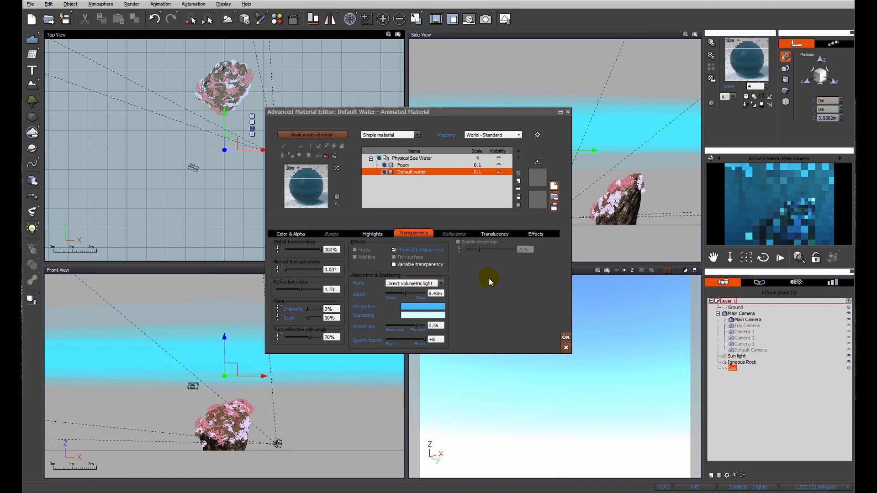
Switch the water's absorption and scattering mode from Direct volumetric light back to Fast ocean.
{"action": "left_click", "coordinate": [441, 284]}
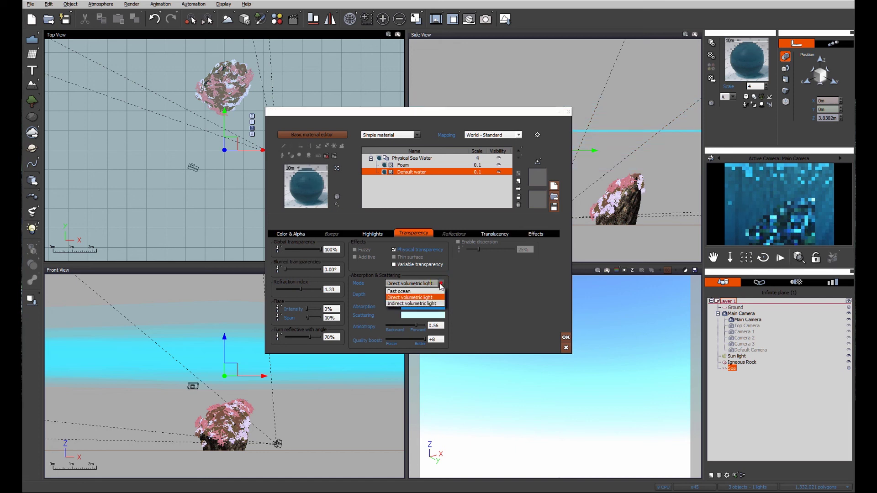
{"action": "key", "text": "Return"}
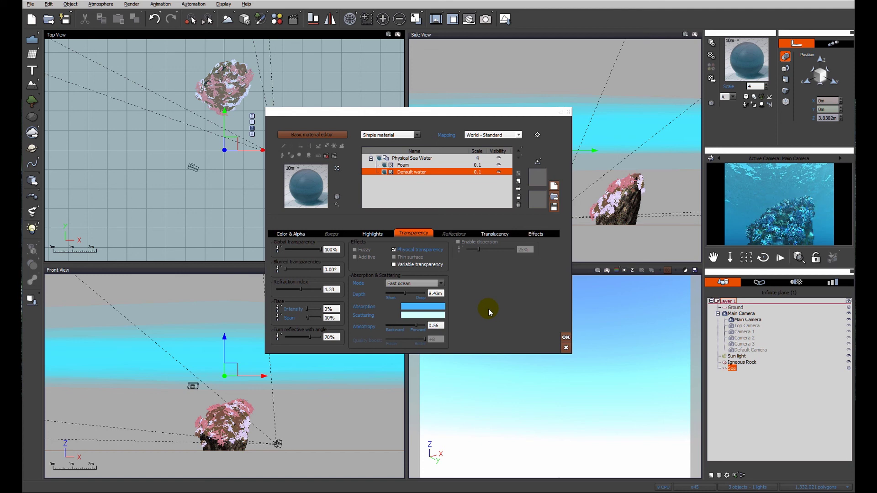
{"action": "left_click", "coordinate": [441, 283]}
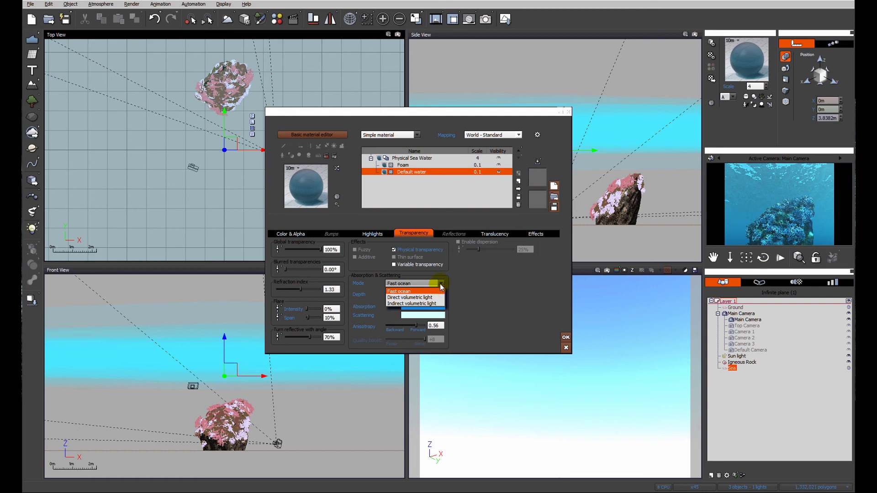
{"action": "left_click", "coordinate": [440, 284]}
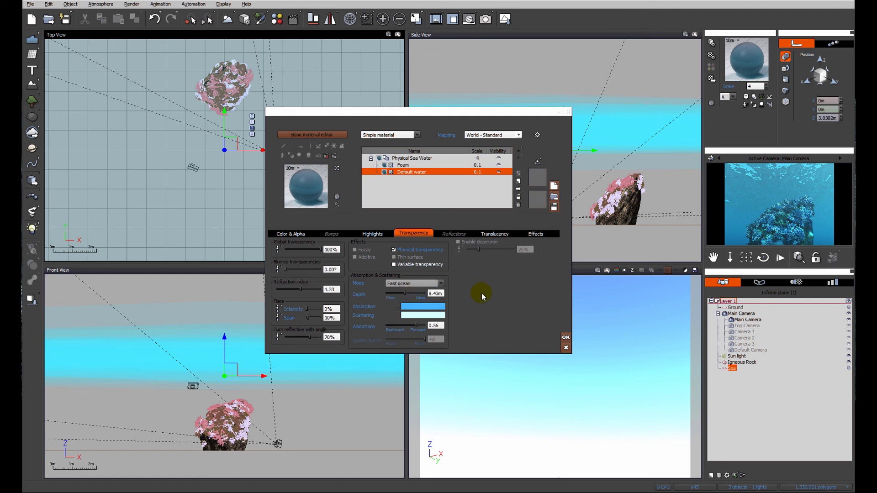